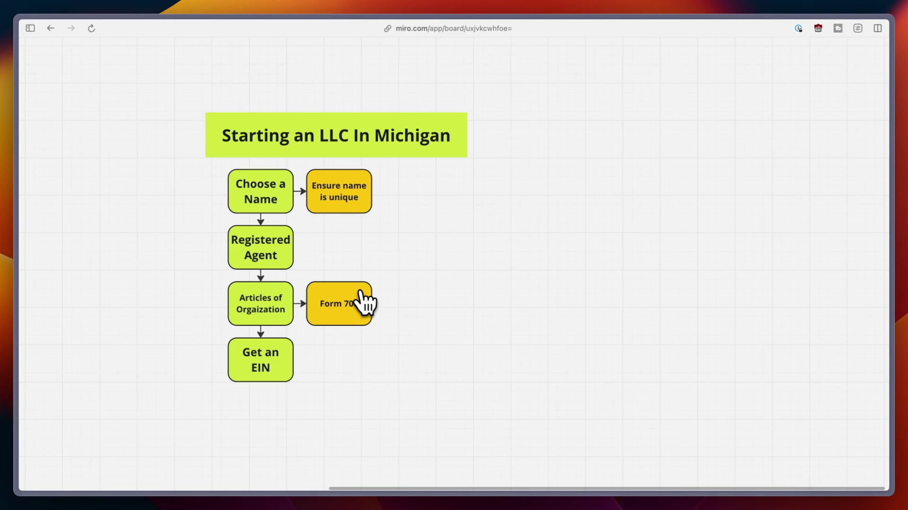
scroll(367, 303, down, 2)
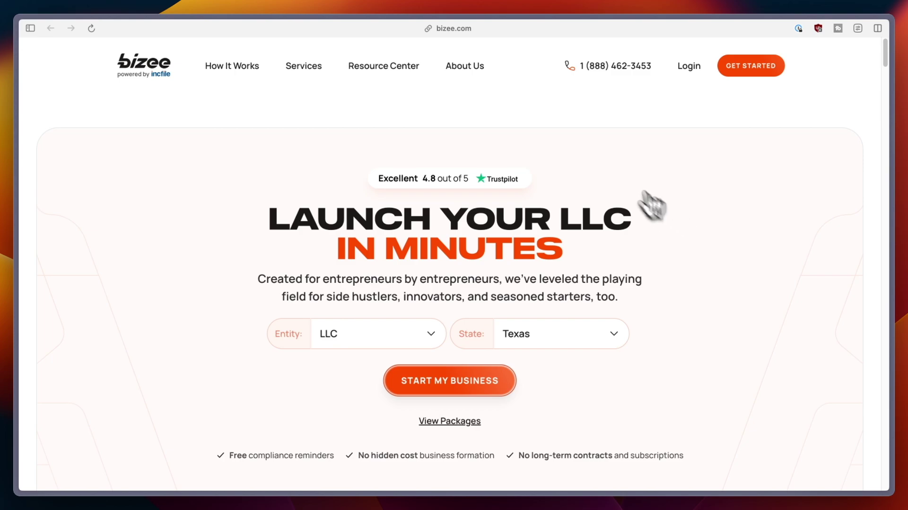
Start a business formation order on bizee.com for an LLC in Michigan.
scroll(731, 210, down, 2)
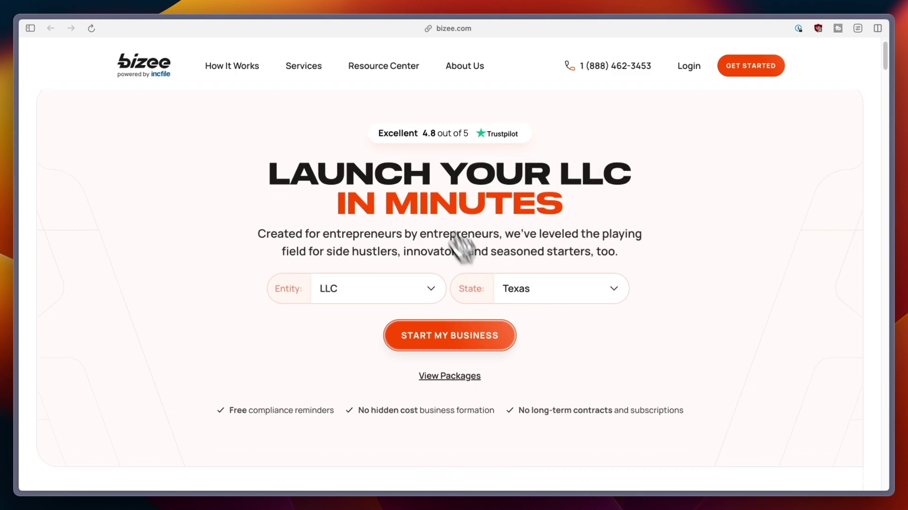
scroll(674, 227, down, 1)
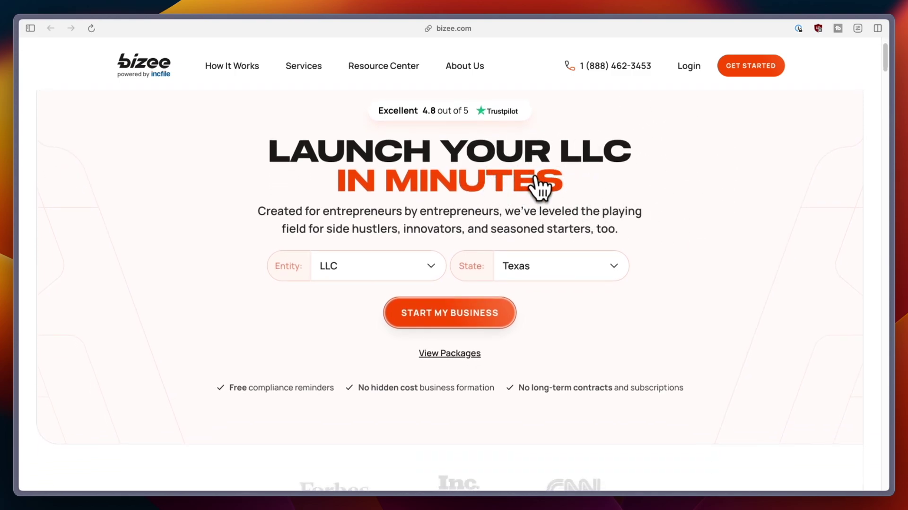
click(377, 264)
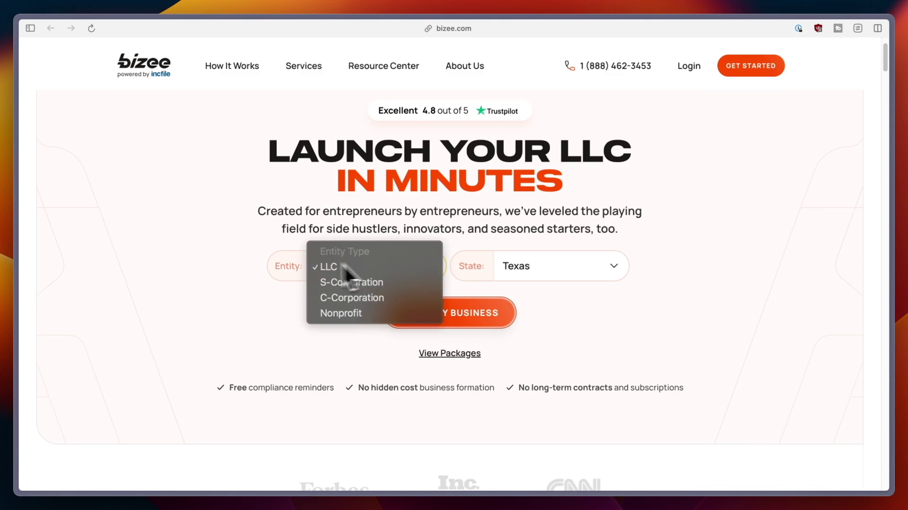
click(331, 266)
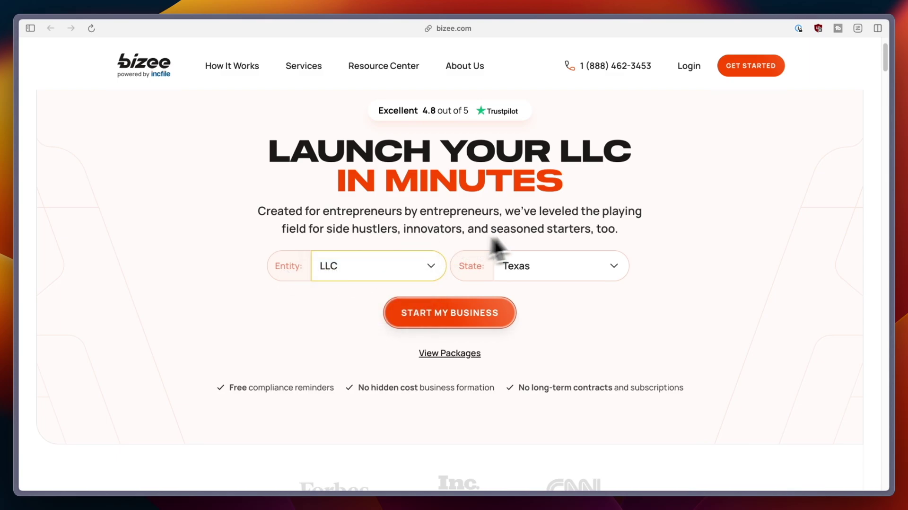
click(577, 264)
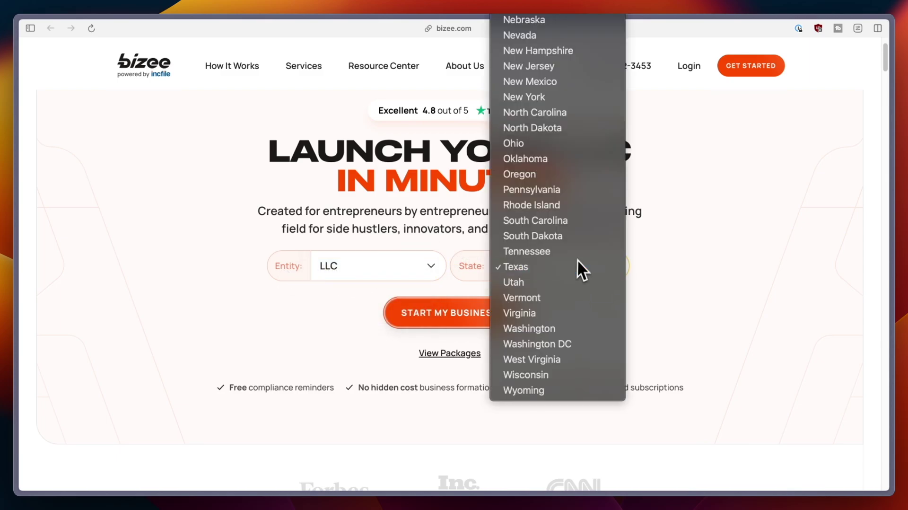
scroll(563, 274, up, 5)
click(564, 284)
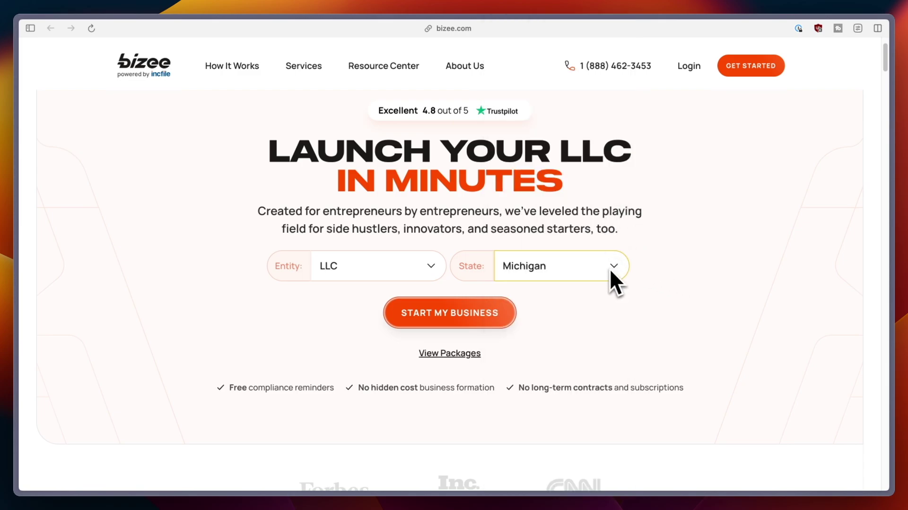
click(477, 323)
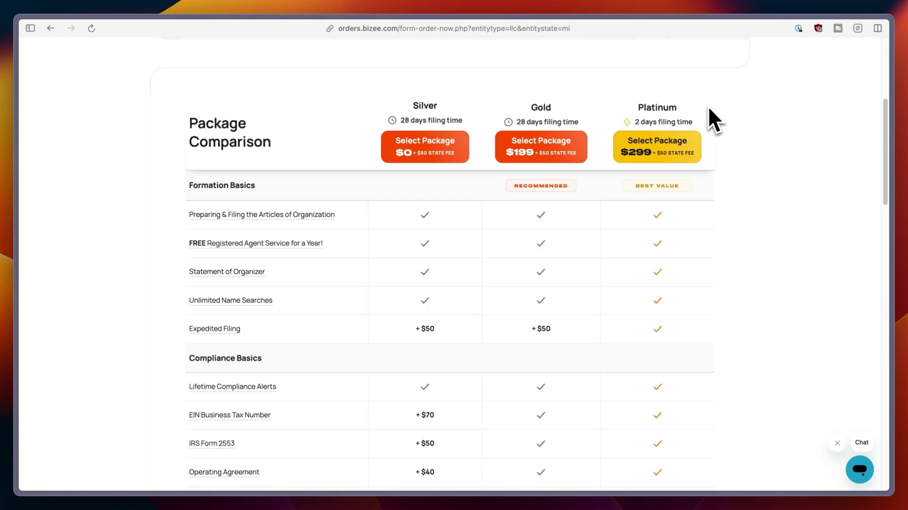
Compare the features of the formation packages and select the Gold package.
scroll(554, 133, down, 1)
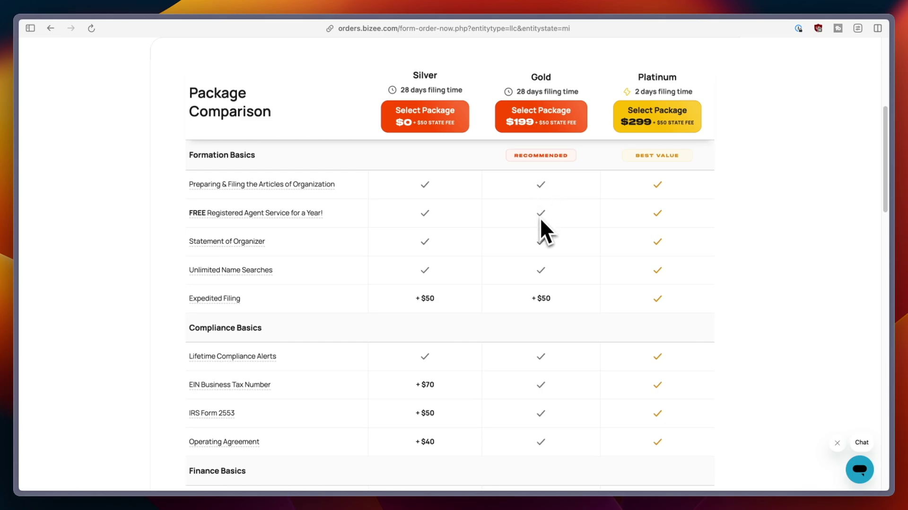
scroll(540, 218, down, 3)
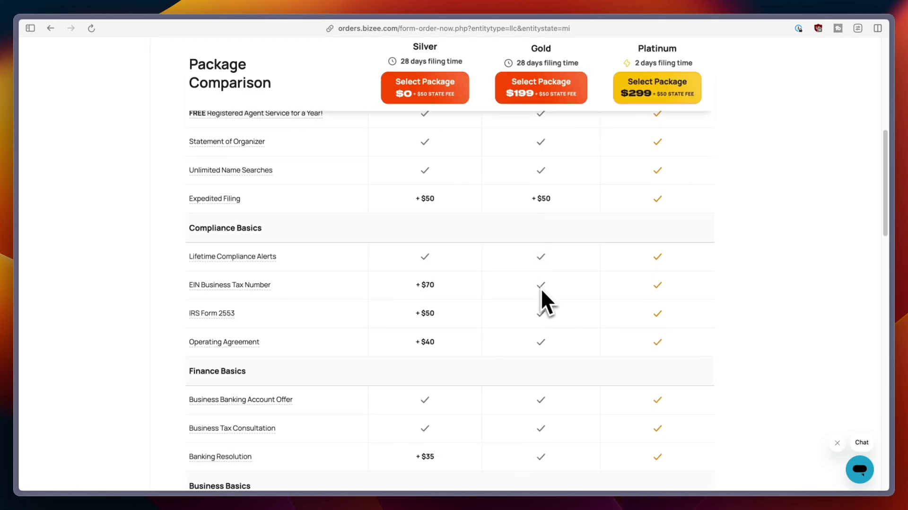
scroll(540, 288, up, 4)
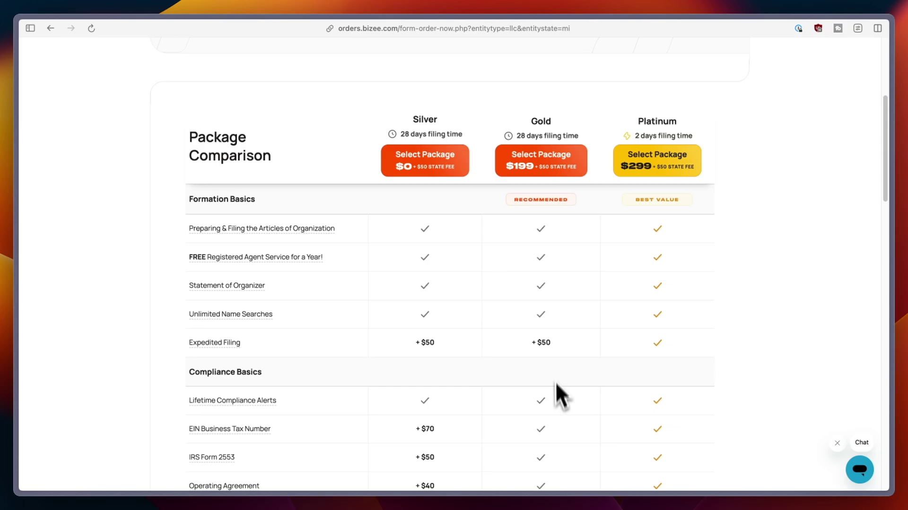
click(557, 159)
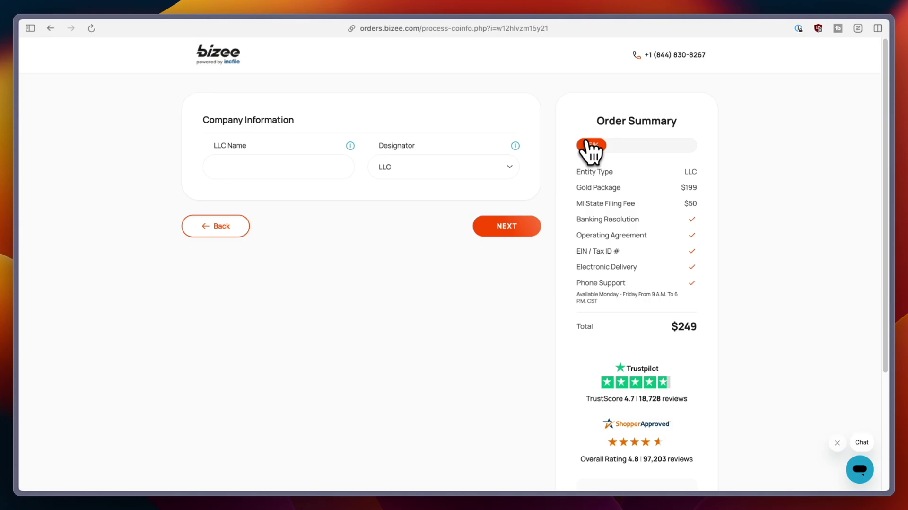
Enter EVAN TUTORIALS as the LLC name with the designator LLC and submit the company information.
click(279, 168)
text(EVAN TUTORIALS)
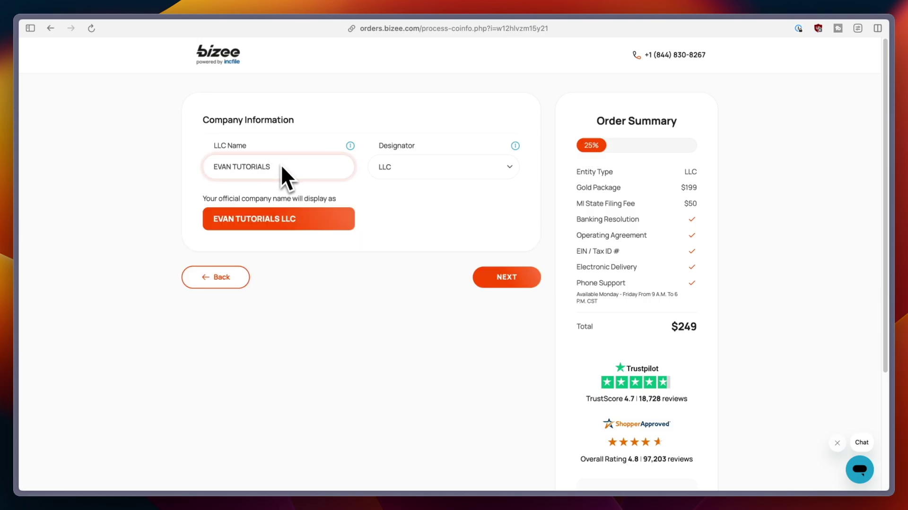
key(Tab)
click(447, 170)
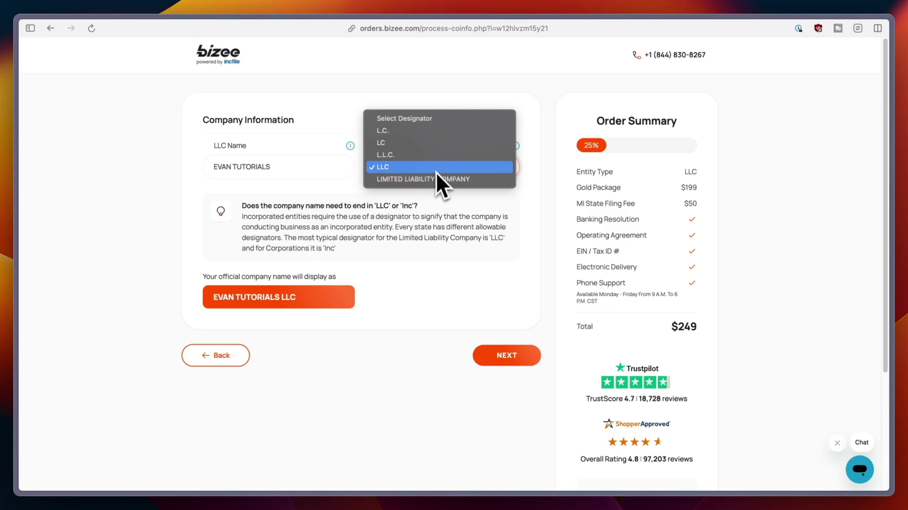
click(433, 167)
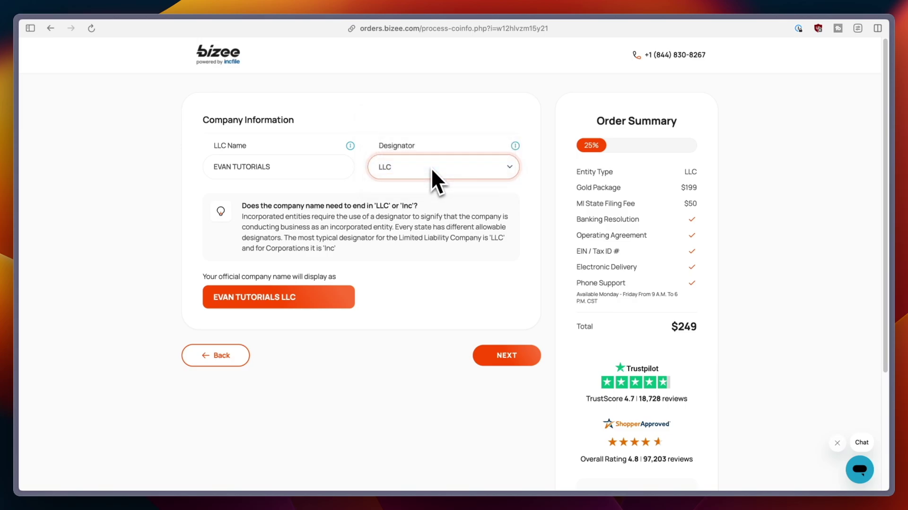
click(526, 373)
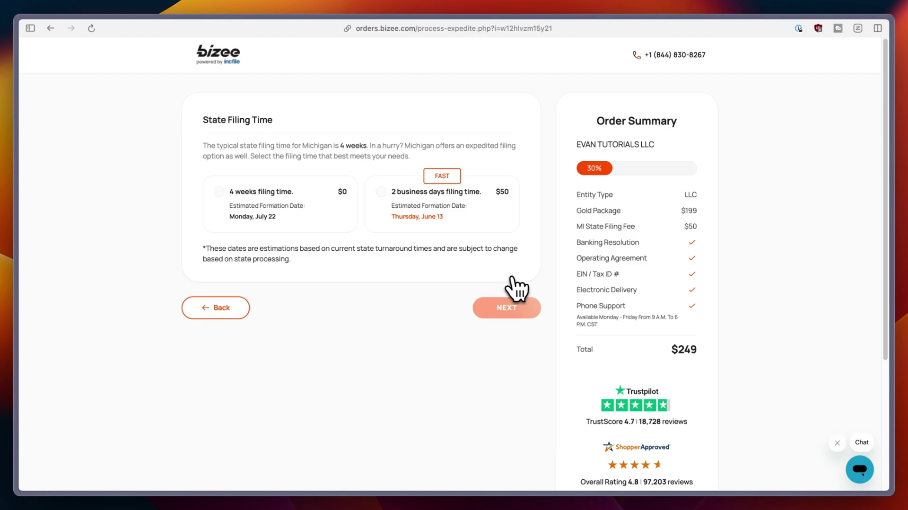
Compare the two state filing times, choose the 4 weeks option and continue to the contact details.
click(241, 196)
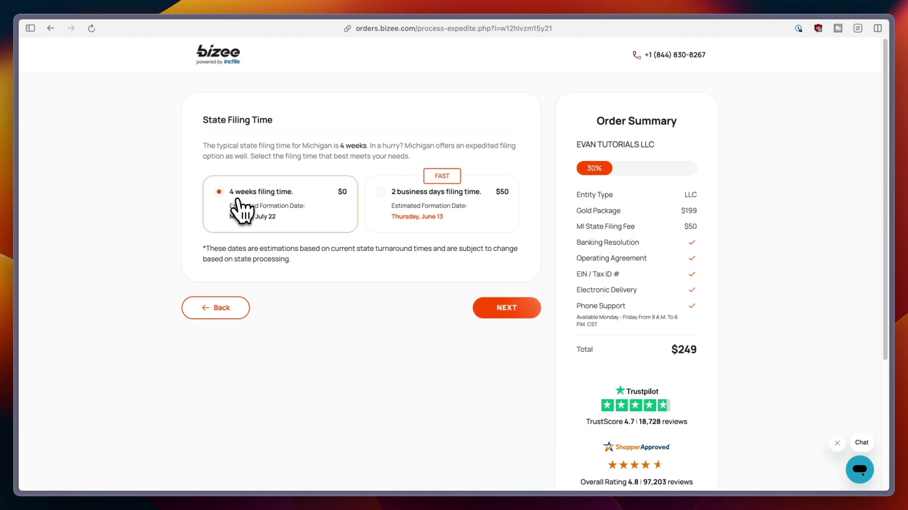
click(416, 199)
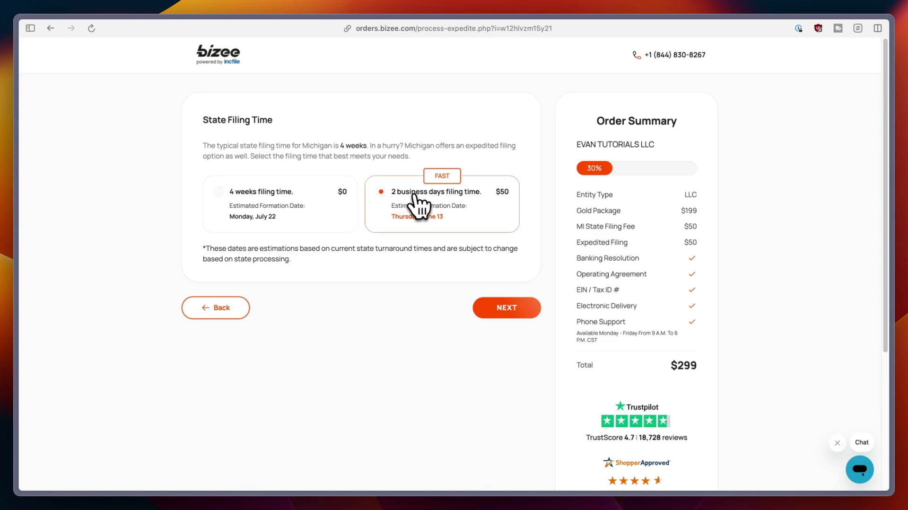
click(291, 205)
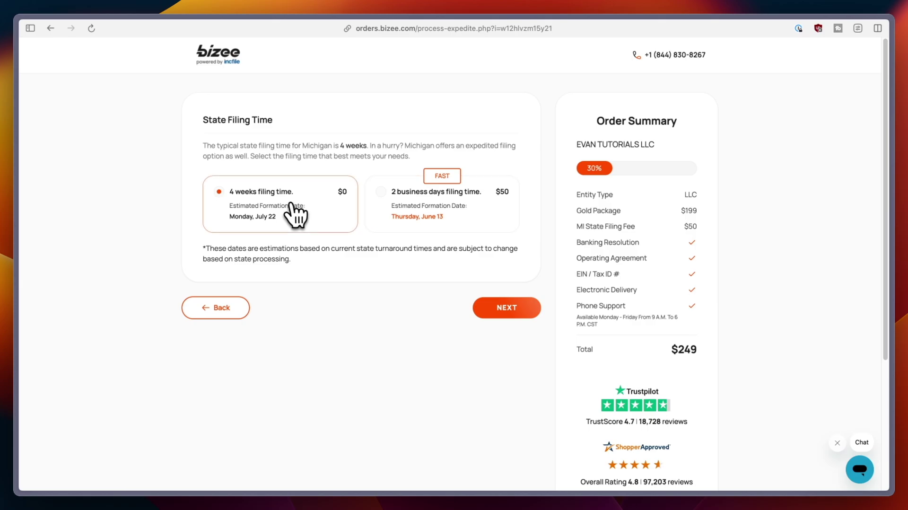
click(509, 310)
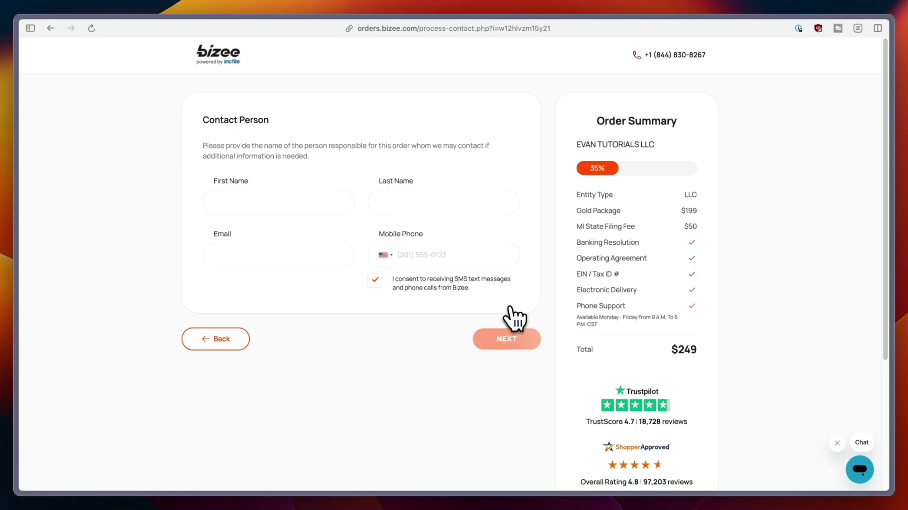
Complete the contact person's details and choose to use your own Michigan address for the company.
click(385, 251)
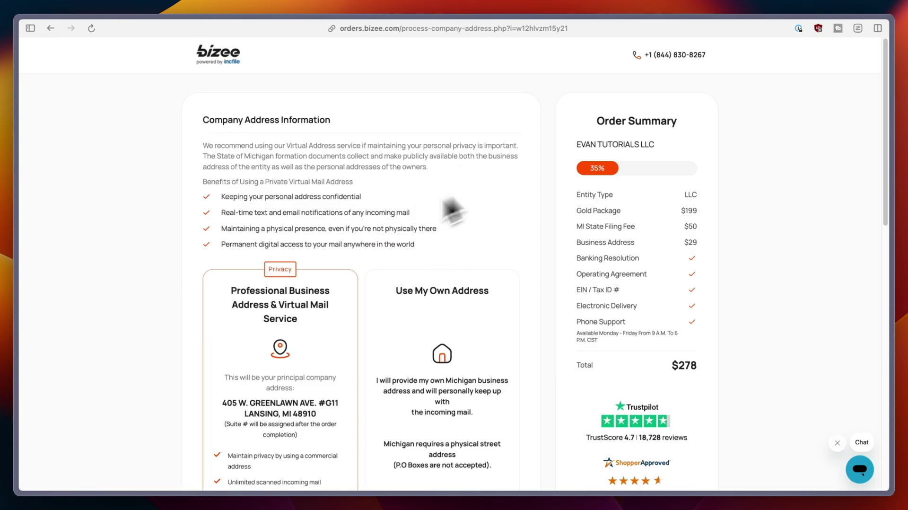
scroll(391, 179, down, 4)
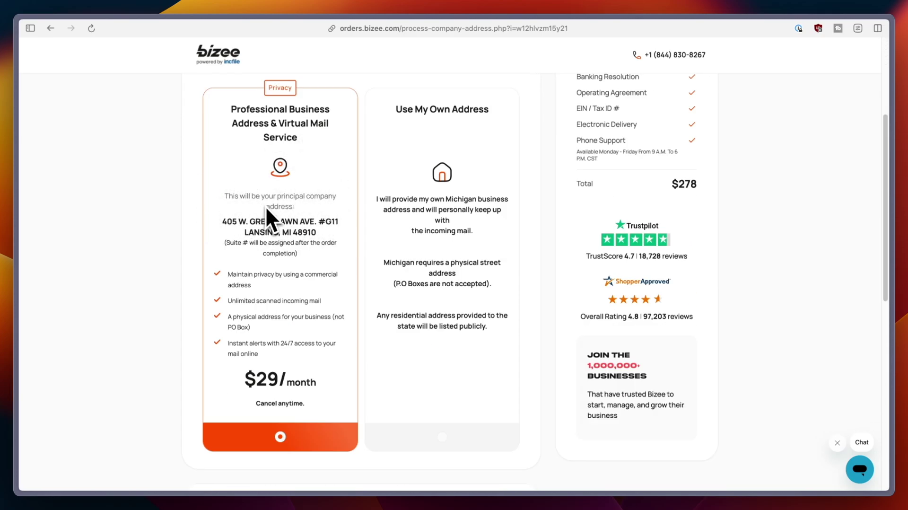
click(418, 173)
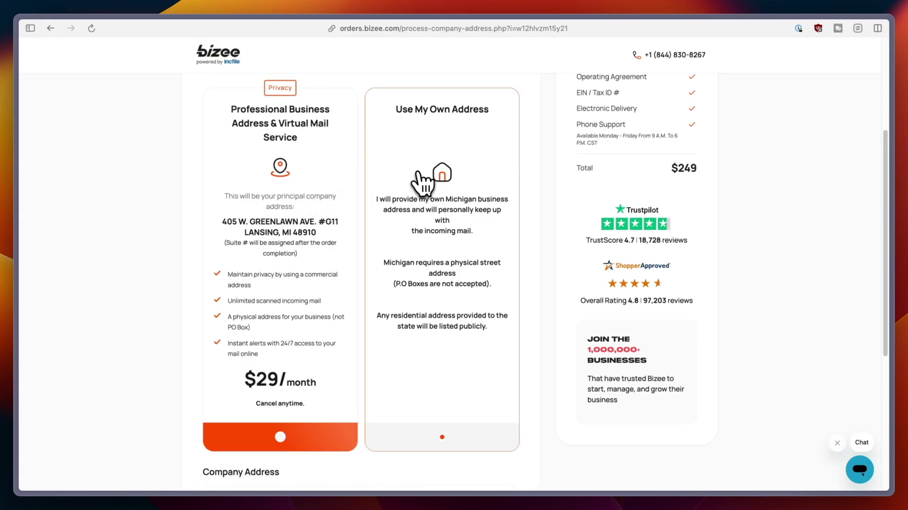
scroll(298, 203, down, 3)
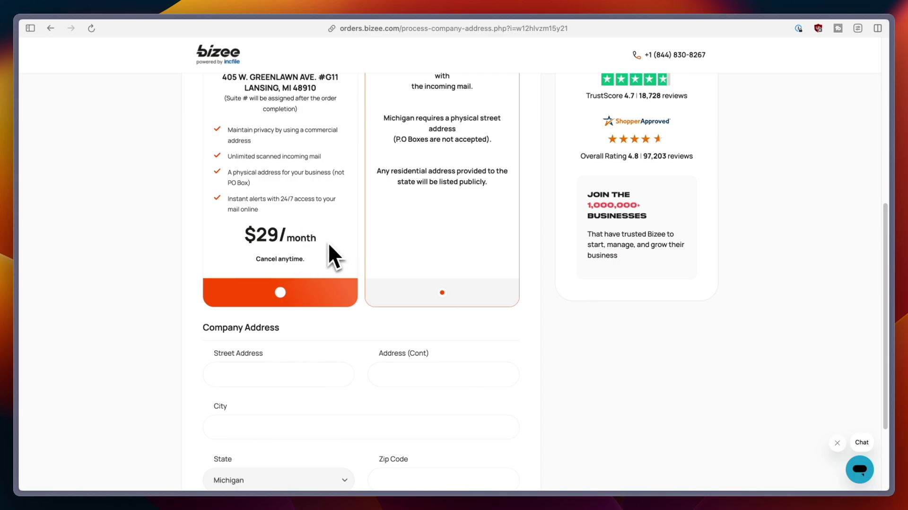
scroll(355, 227, up, 2)
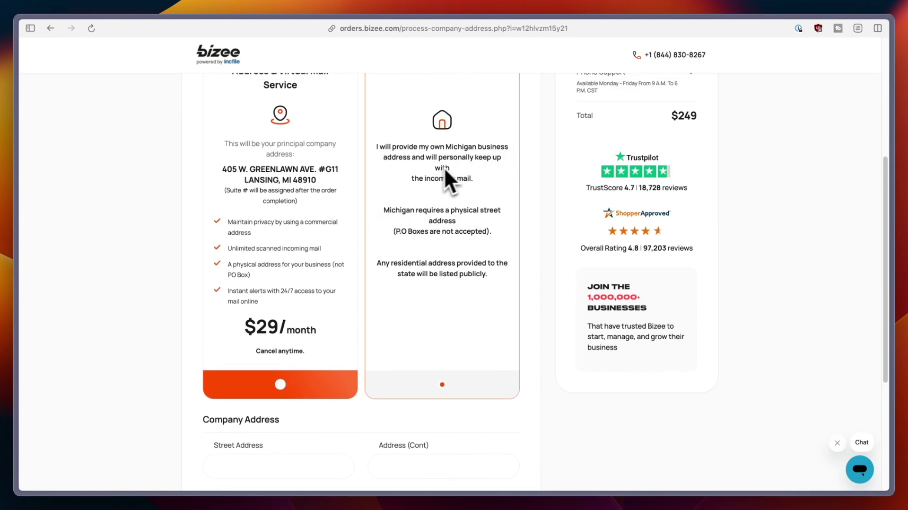
scroll(445, 170, up, 1)
scroll(466, 175, down, 6)
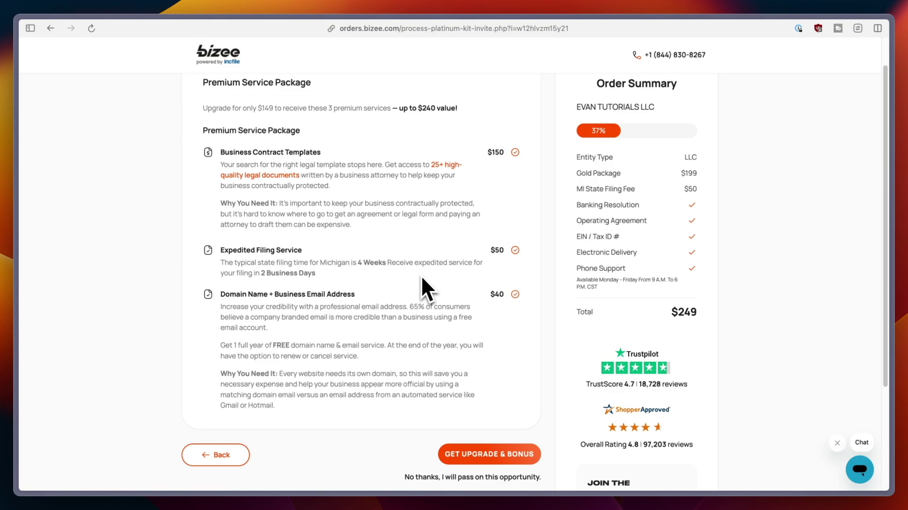
Decline the Premium Service Package upgrade and continue to the members information.
scroll(421, 275, down, 1)
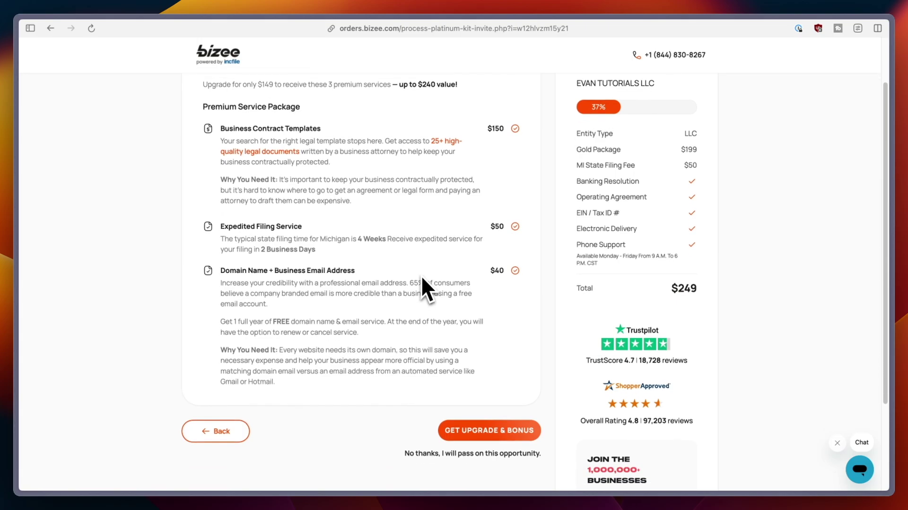
click(469, 452)
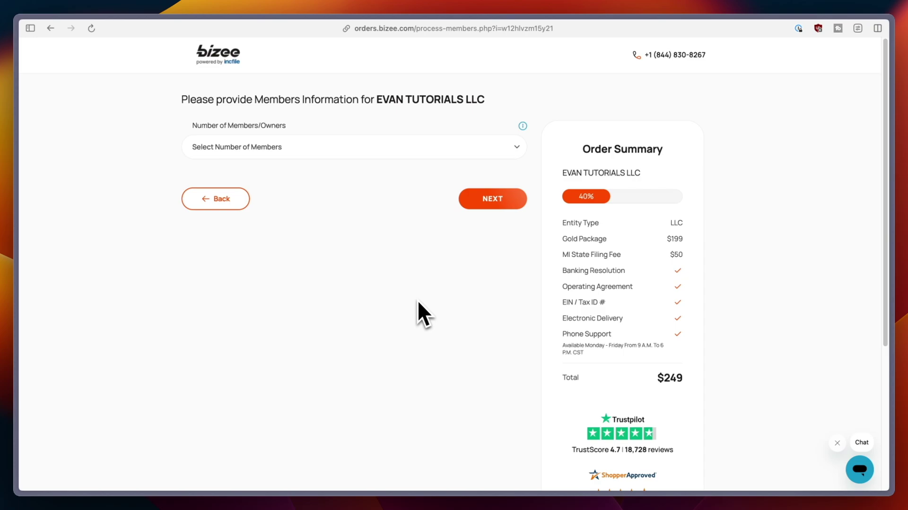
Set the number of members to 1 and fill in the individual member's name and address.
click(427, 153)
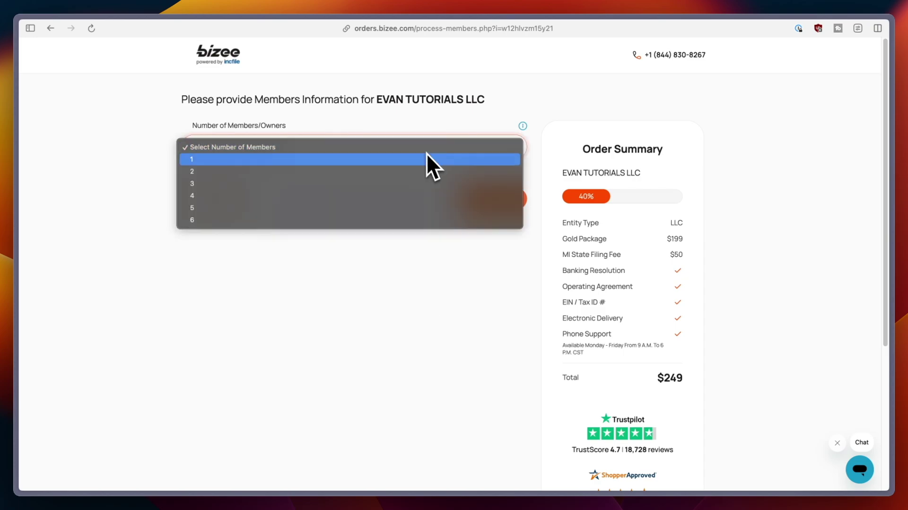
key(Escape)
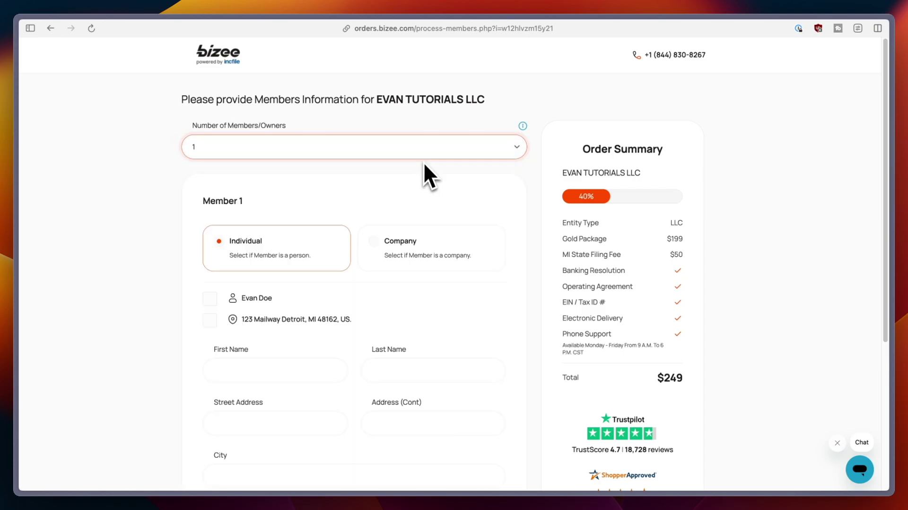
scroll(411, 189, down, 3)
click(301, 311)
scroll(298, 307, down, 1)
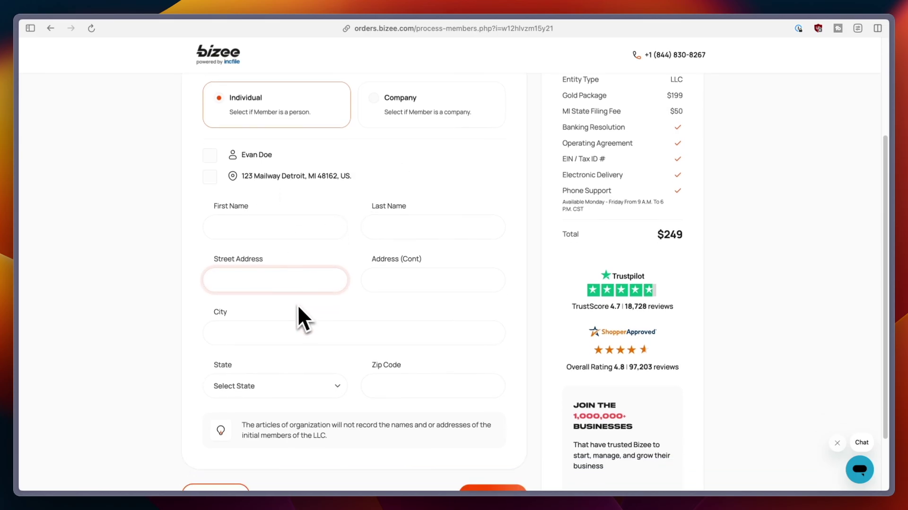
click(273, 232)
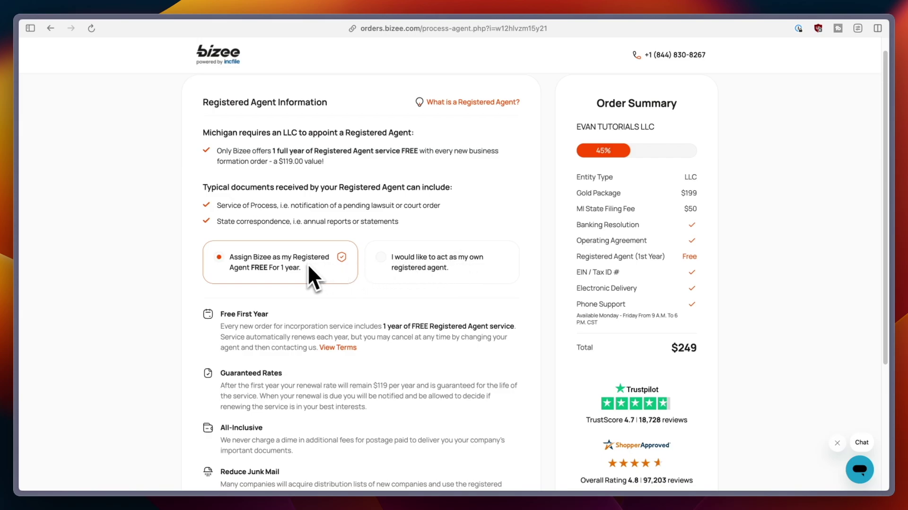
Keep Bizee assigned as the registered agent free for 1 year and continue to the EIN information.
scroll(307, 263, down, 3)
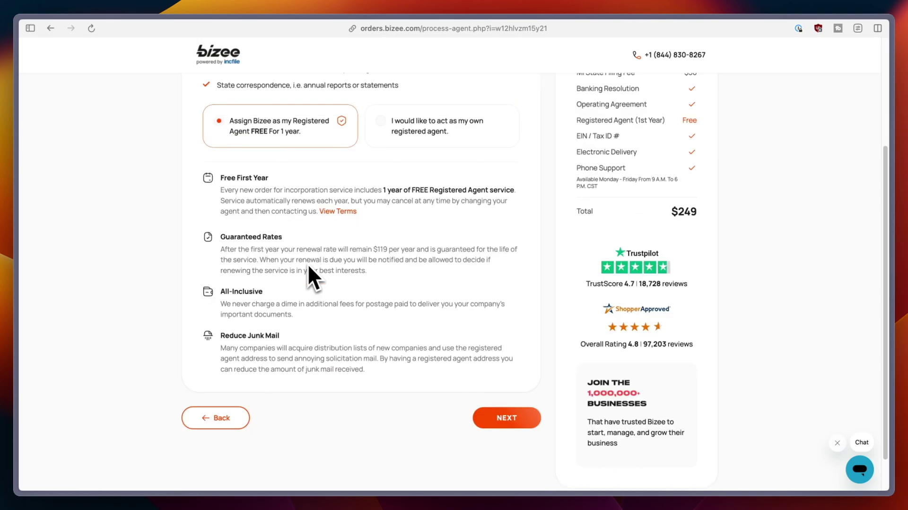
click(506, 419)
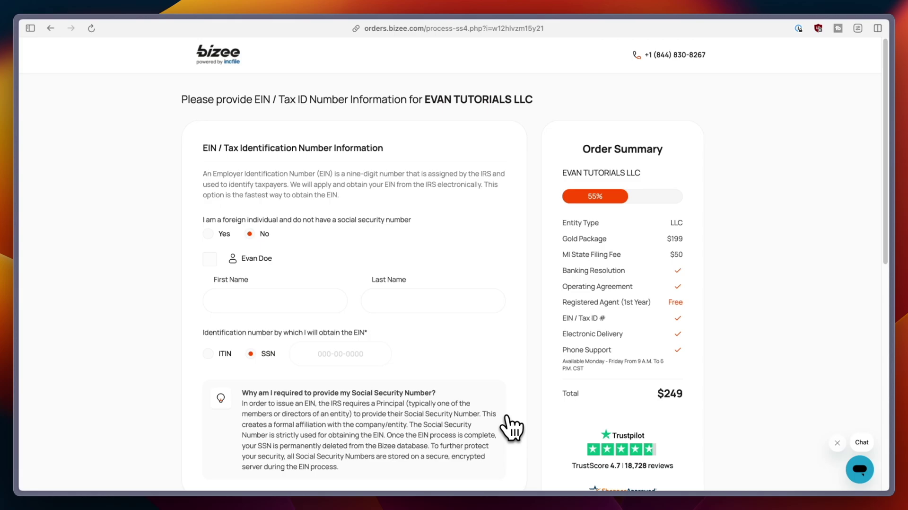
Use the saved Michigan address as the physical street address for the EIN application and continue to business banking.
scroll(512, 428, down, 3)
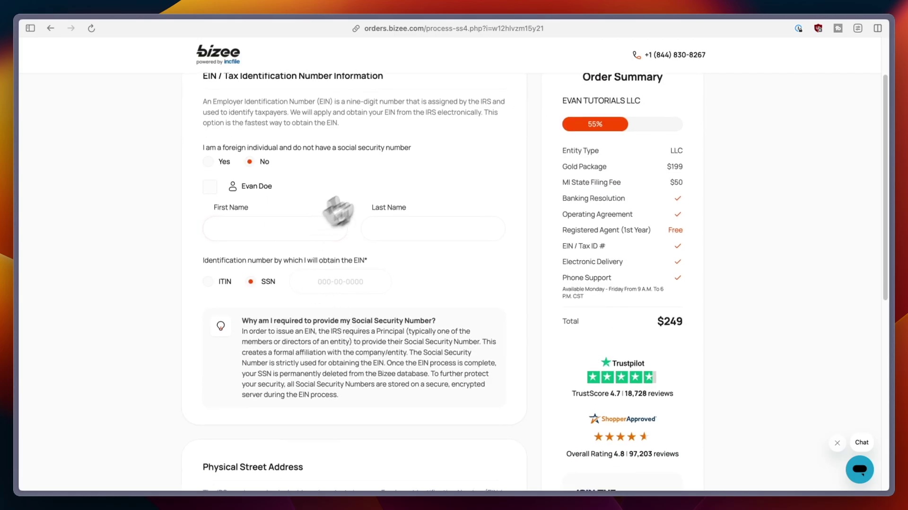
scroll(416, 227, down, 3)
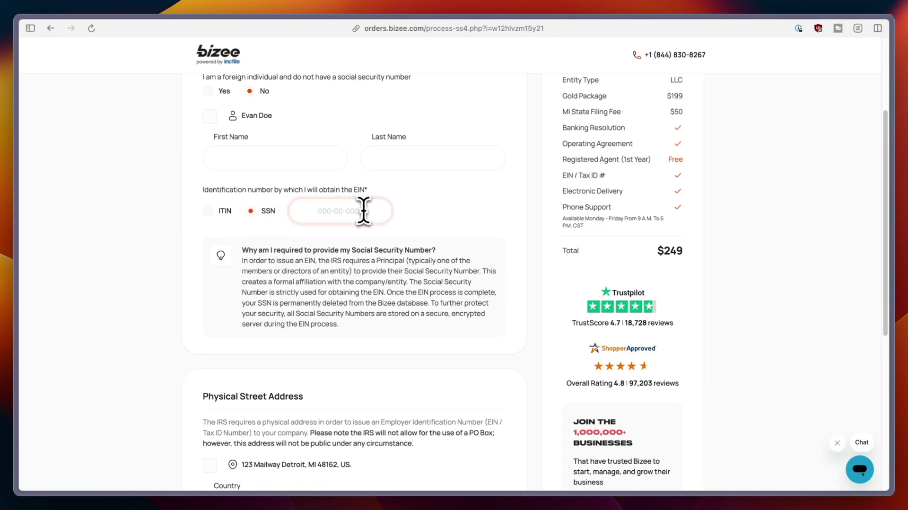
scroll(363, 210, down, 6)
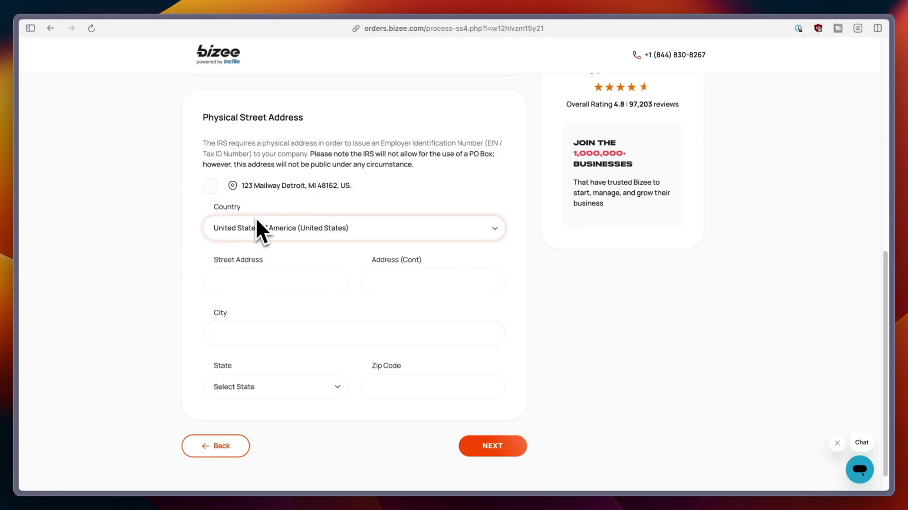
click(209, 186)
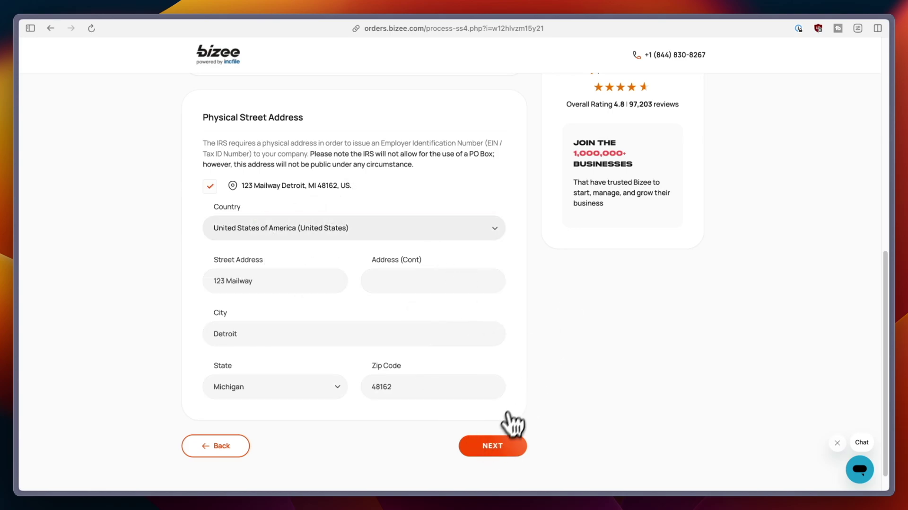
click(496, 445)
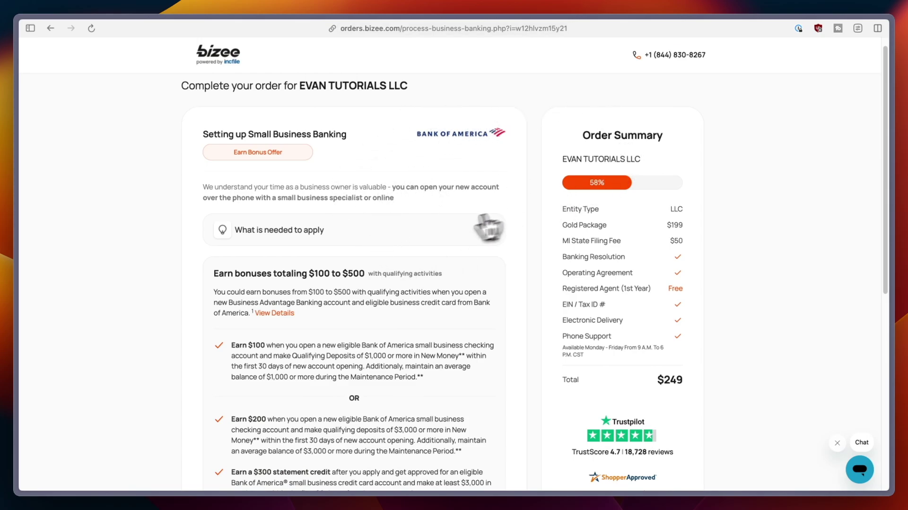
Decline the Bank of America small business banking offer with "No, not at this time" and continue.
scroll(357, 334, down, 3)
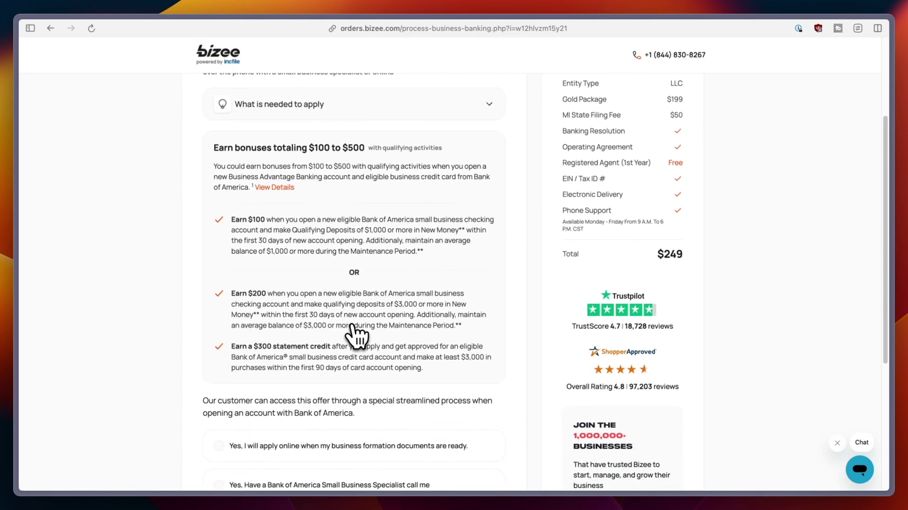
scroll(357, 335, down, 5)
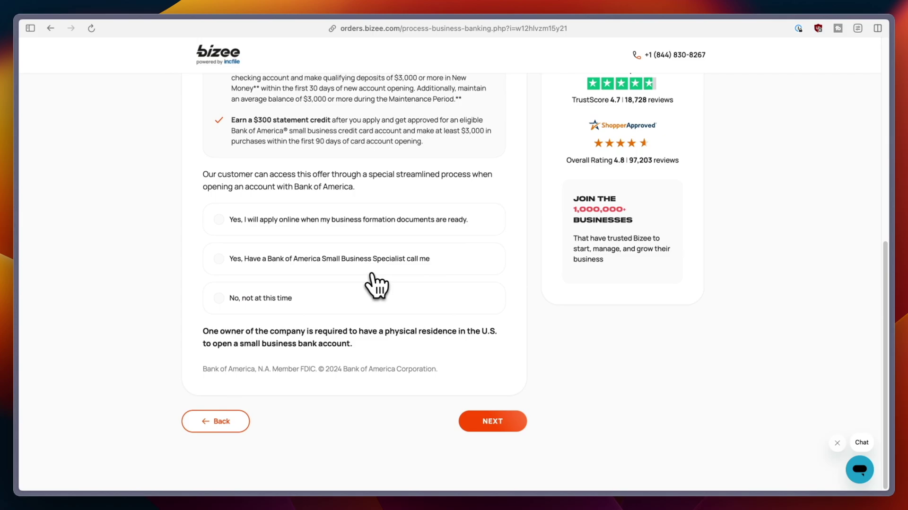
click(281, 305)
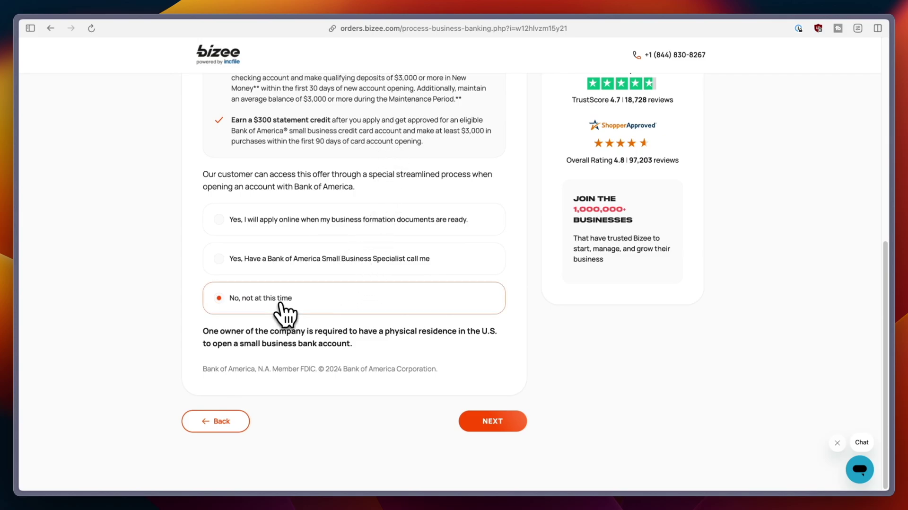
click(520, 436)
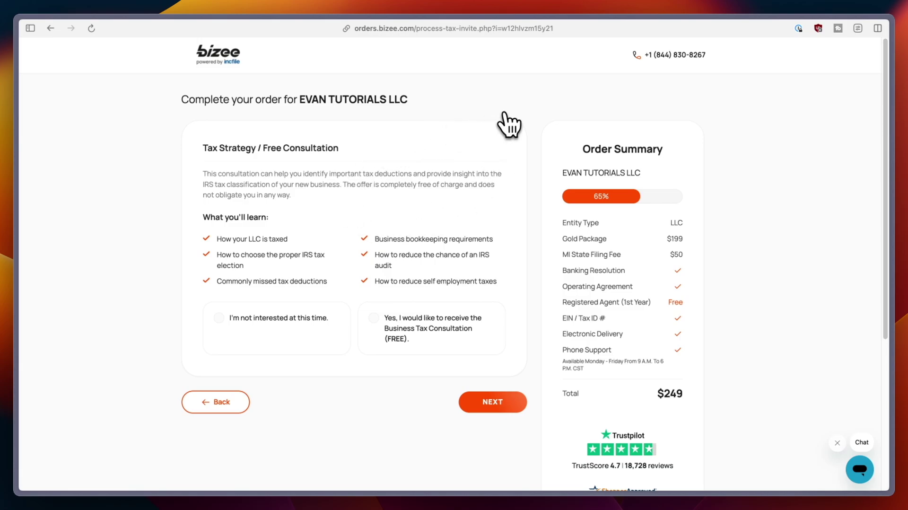
Decline the free tax strategy consultation with "I'm not interested at this time" and continue to licenses and permits.
click(259, 330)
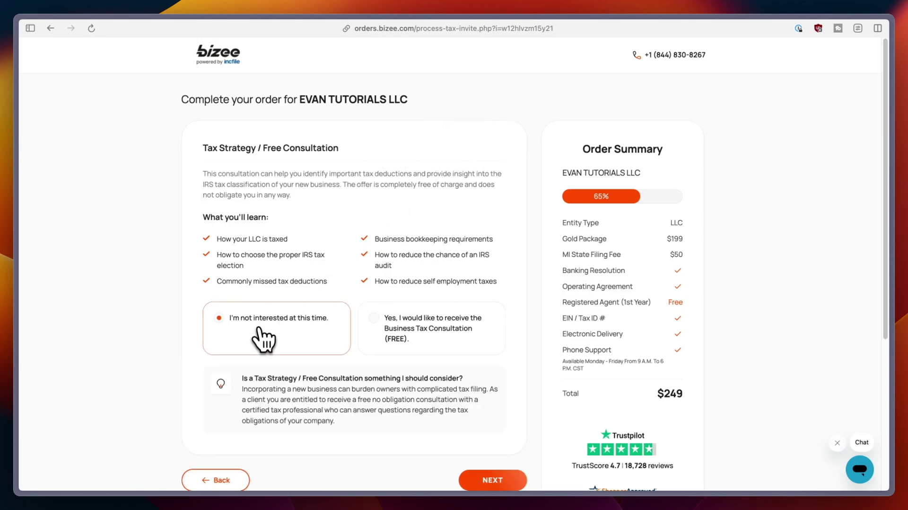
scroll(375, 247, down, 3)
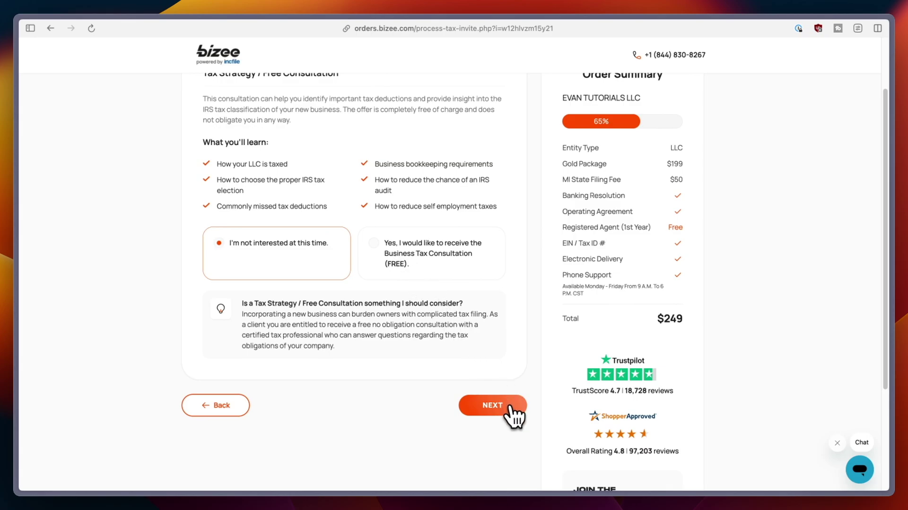
click(494, 405)
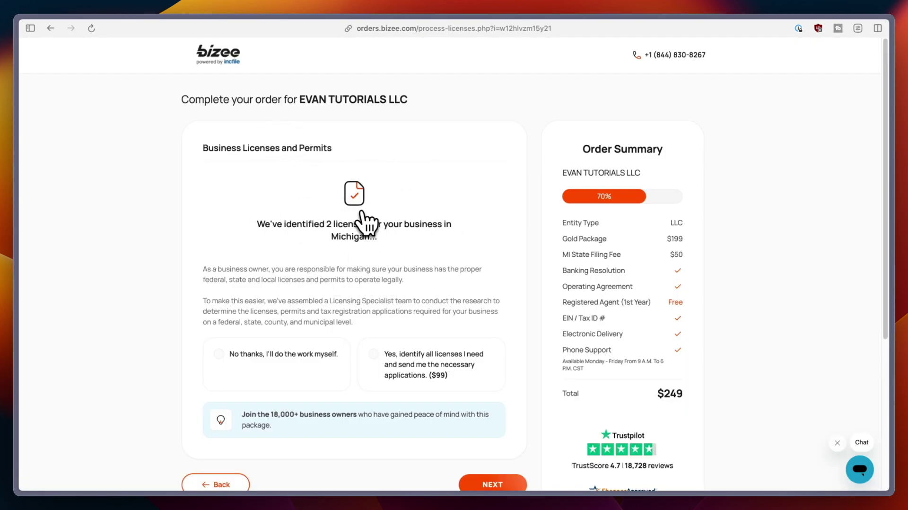
Decline the $99 business licenses and permits service, choosing to do the work yourself, and continue to the order review.
click(267, 354)
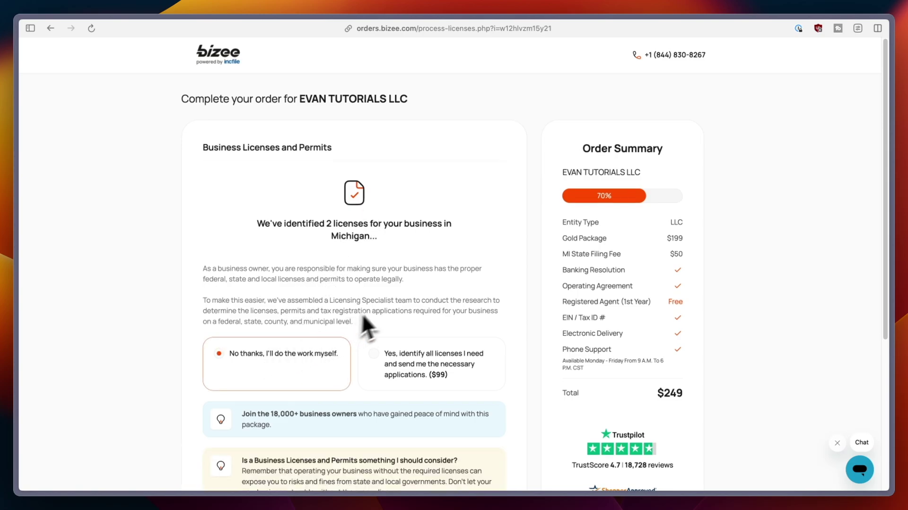
scroll(363, 316, down, 5)
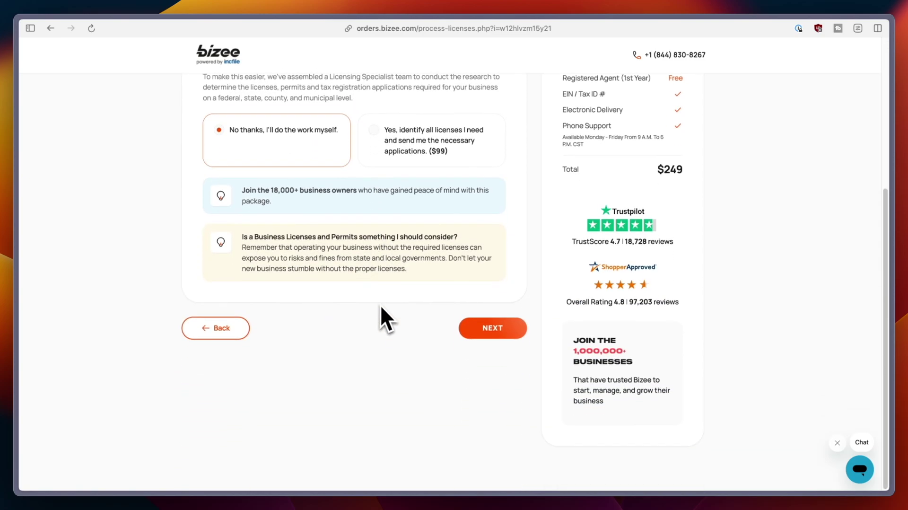
click(511, 332)
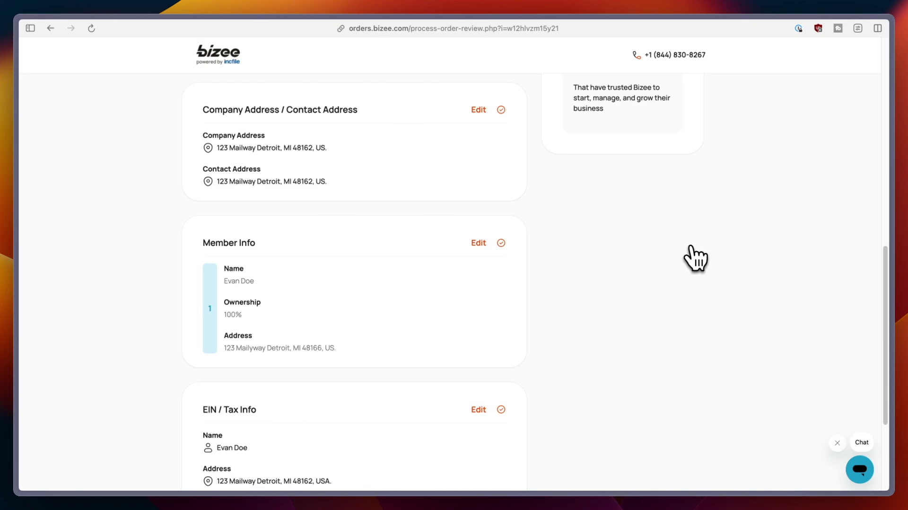
Review the order details, proceed to payment, and look through the credit card, billing address and agreement sections.
scroll(695, 258, down, 3)
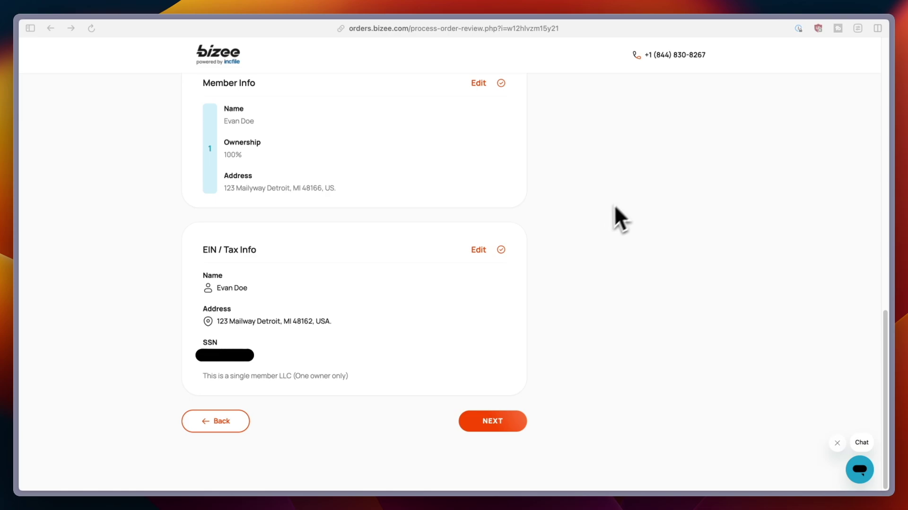
click(503, 427)
scroll(446, 351, down, 10)
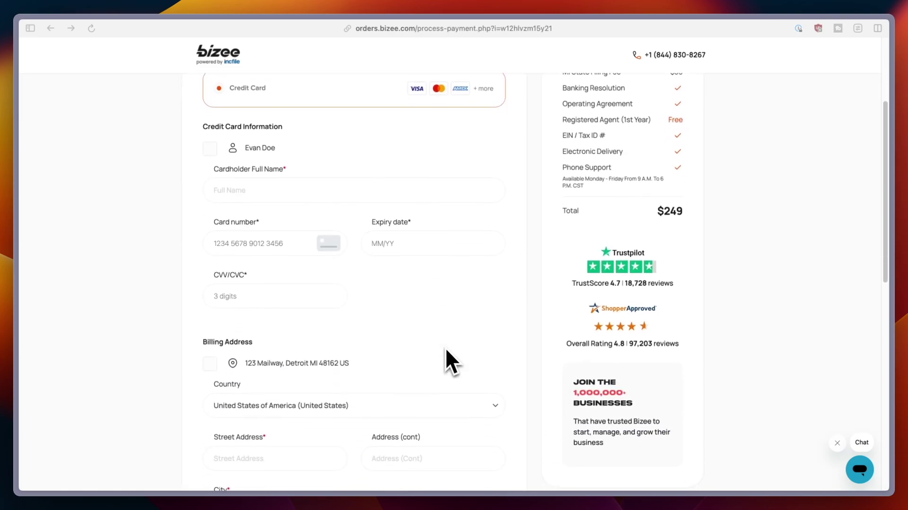
scroll(446, 351, down, 1)
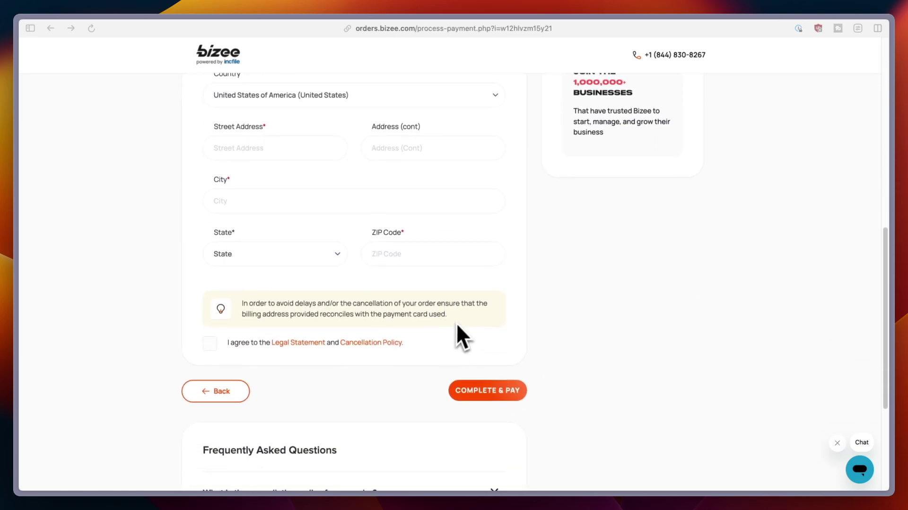